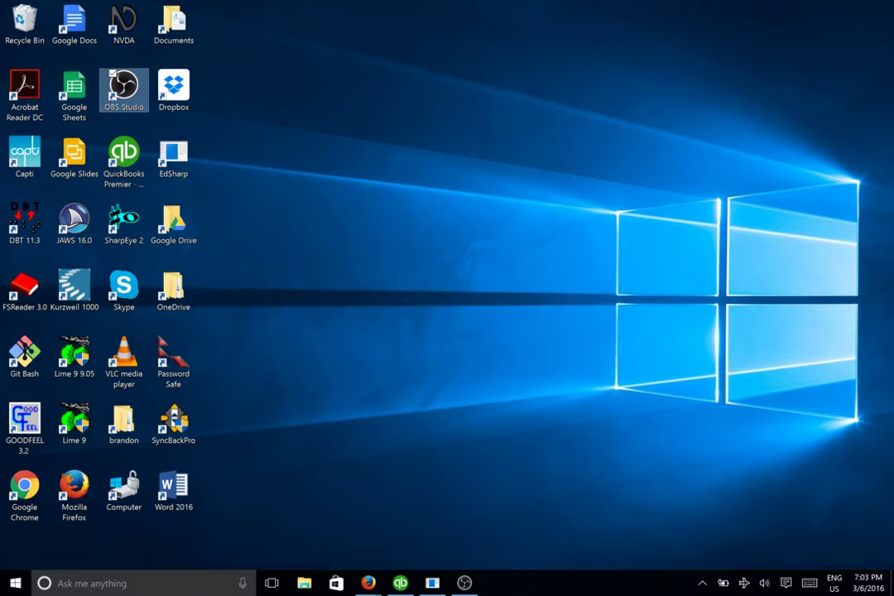
# Launch Firefox from the desktop and open Gmail from the Google home page
pyautogui.press('super')
pyautogui.write('f')
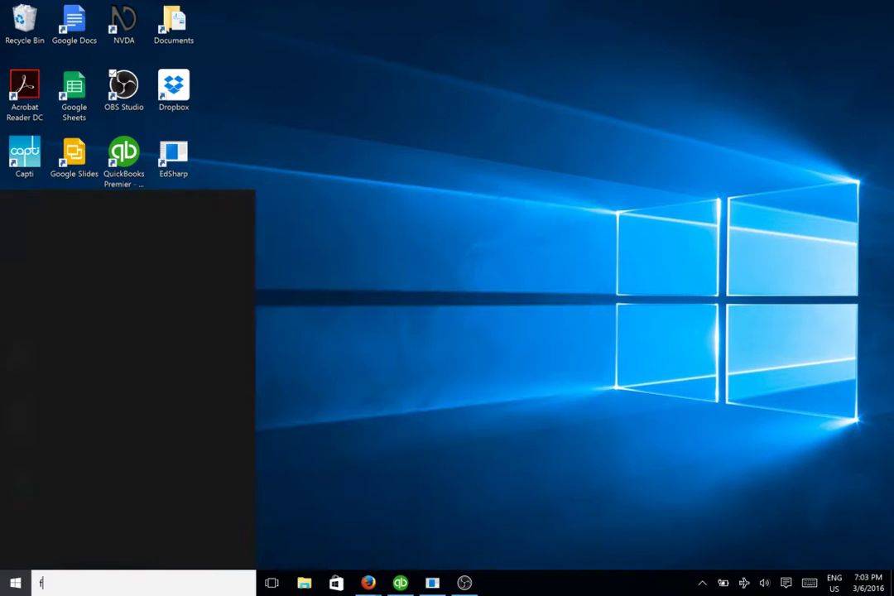
pyautogui.write('ire')
pyautogui.press('Escape')
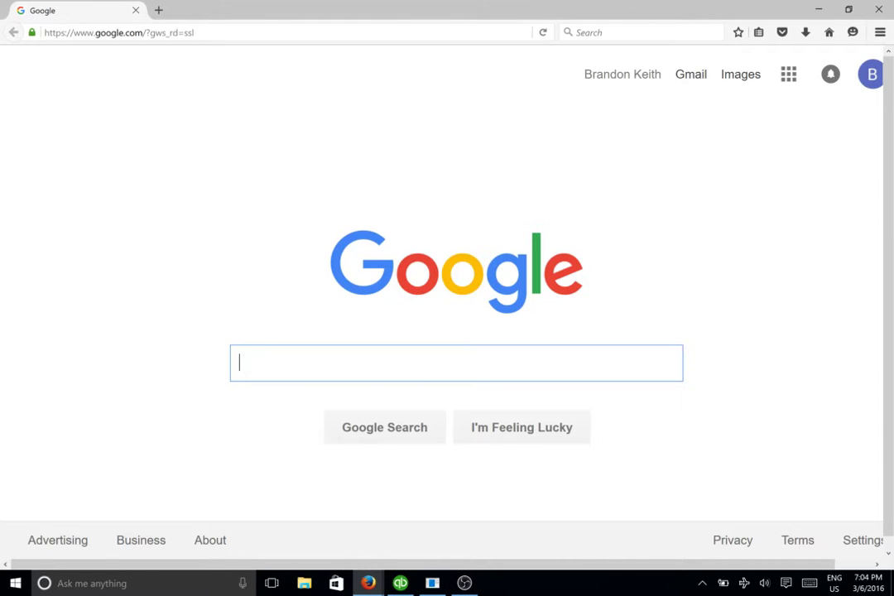
pyautogui.click(691, 74)
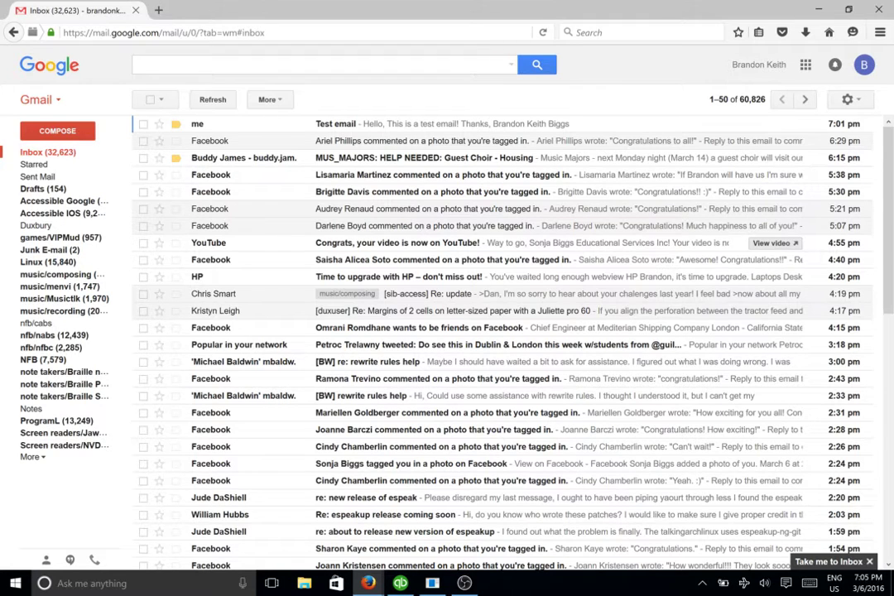
# Examine the inbox page's links and controls by moving the focus through them one after another
pyautogui.press('Tab')
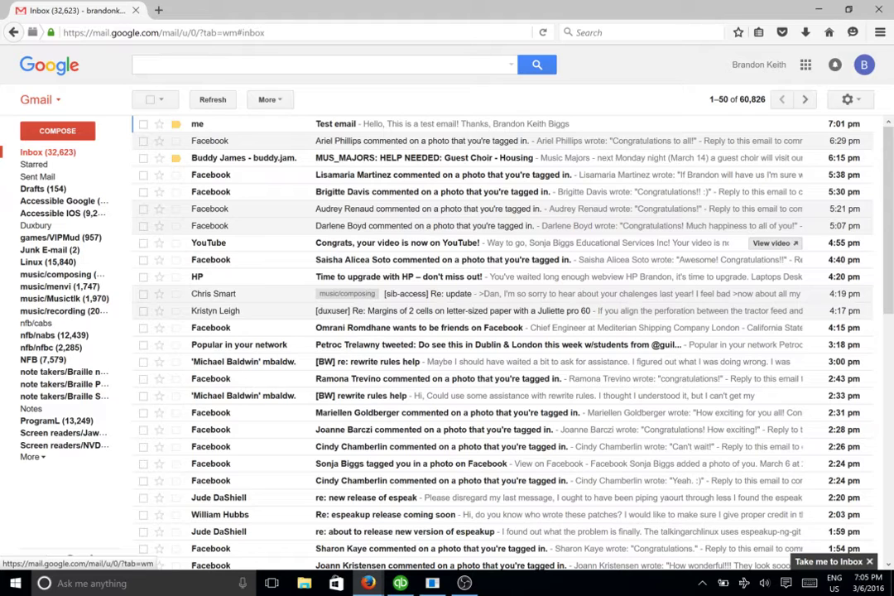
pyautogui.press('Tab')
pyautogui.press('Tab')
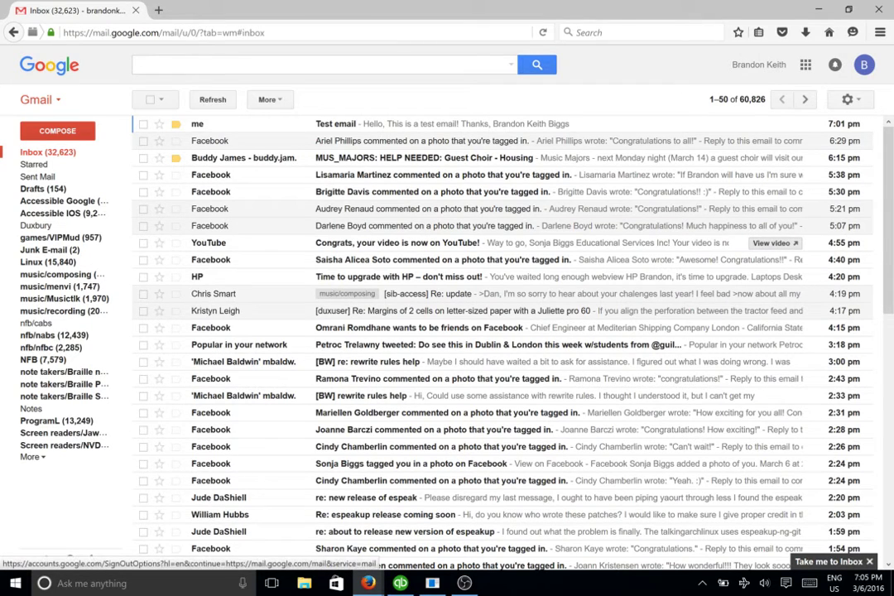
pyautogui.press('Tab')
pyautogui.press('Tab')
pyautogui.press('Tab')
pyautogui.press('Tab')
pyautogui.press('Tab')
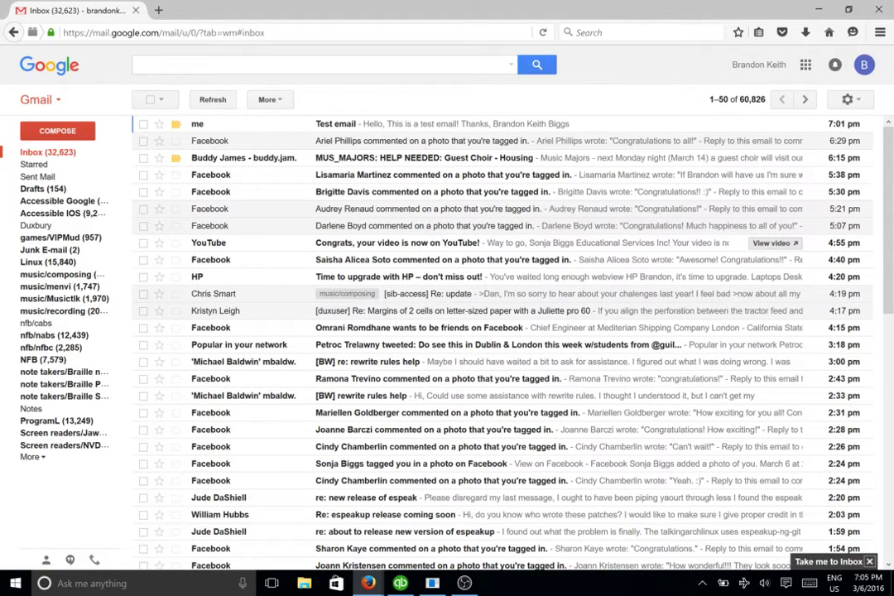
# Select the "Test email" conversation in the inbox and open it in a separate window
pyautogui.press('j')
pyautogui.press('k')
pyautogui.press('j')
pyautogui.press('k')
pyautogui.hotkey('shift', 'Return')
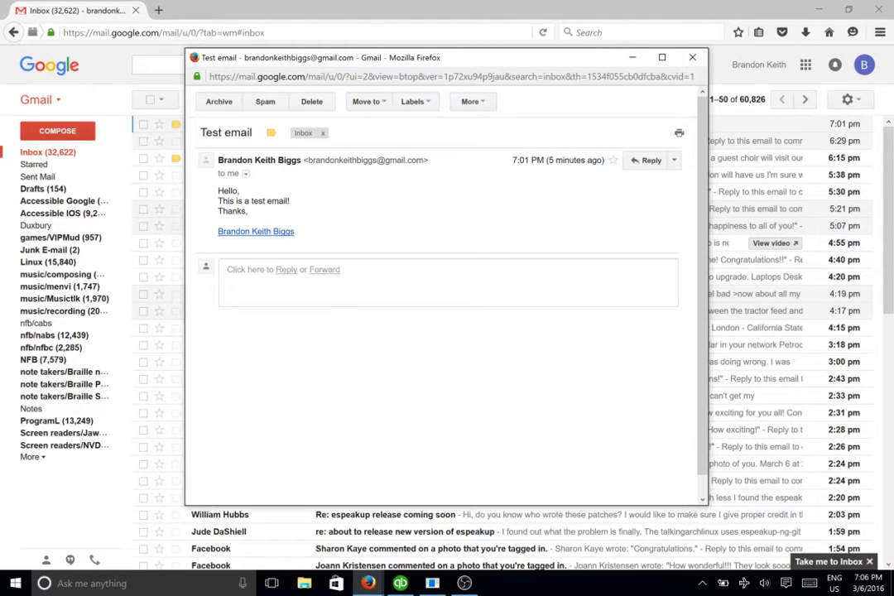
# Look through the opened message's controls and start a reply to "Test email"
pyautogui.press('Tab')
pyautogui.press('Tab')
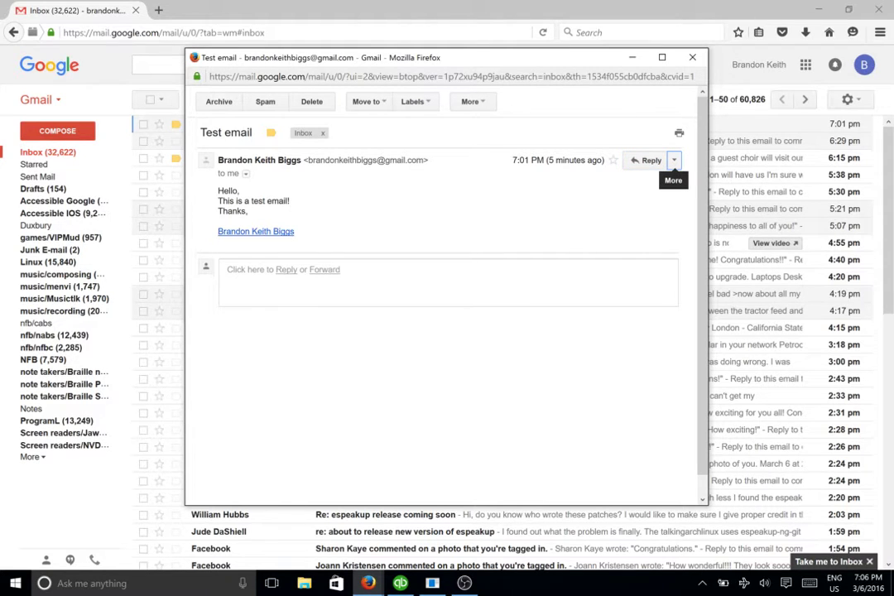
pyautogui.press('Tab')
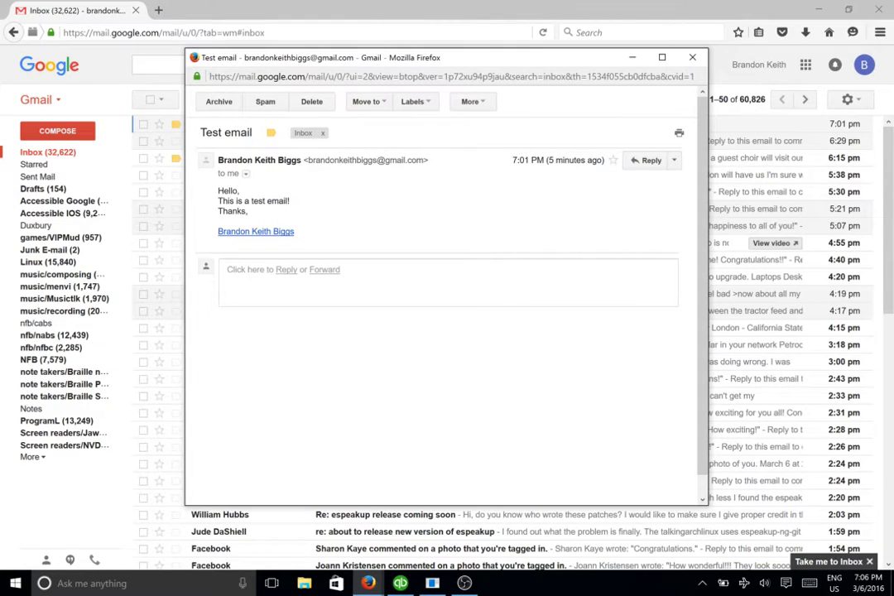
pyautogui.press('Tab')
pyautogui.press('Tab')
pyautogui.press('Tab')
pyautogui.press('r')
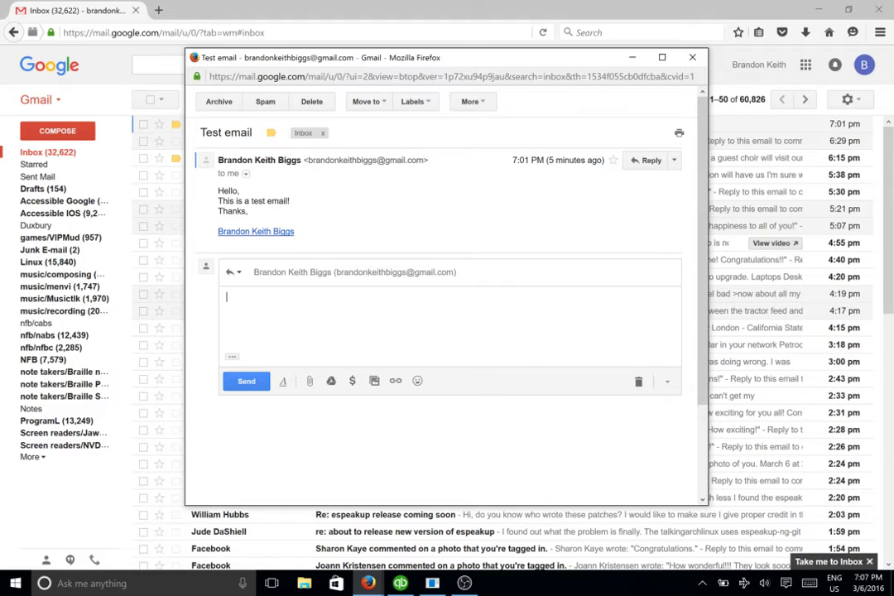
# Write "Hello," in the reply body, followed on a new line by "I am doing a tutorial on how to use gmail."
pyautogui.press('Tab')
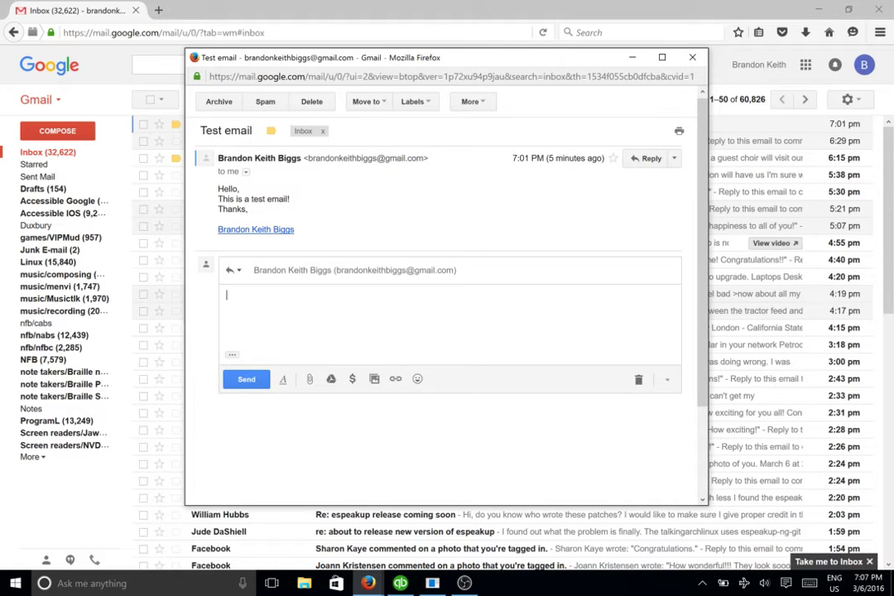
pyautogui.write('Hello,')
pyautogui.press('Return')
pyautogui.write('I am doing a tutorial on how to use gmail')
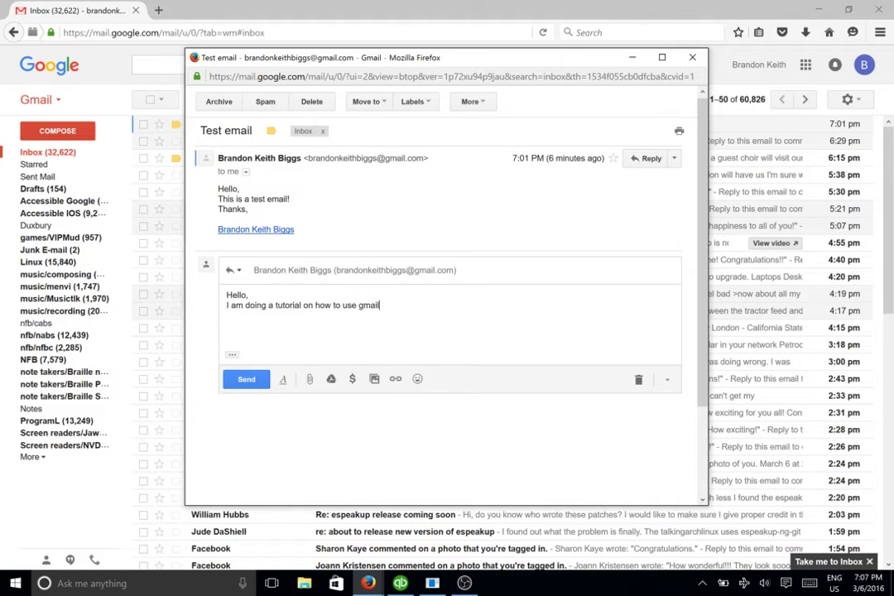
pyautogui.write('.')
pyautogui.press('Return')
# Send the reply and close the separate message window to return to the inbox
pyautogui.press('Tab')
pyautogui.press('Tab')
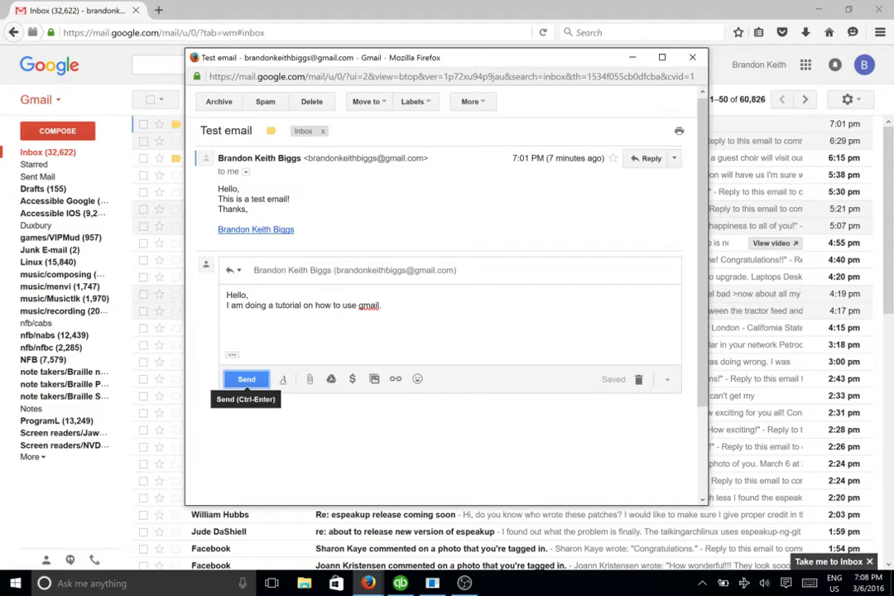
pyautogui.hotkey('shift', 'Tab')
pyautogui.hotkey('shift', 'Tab')
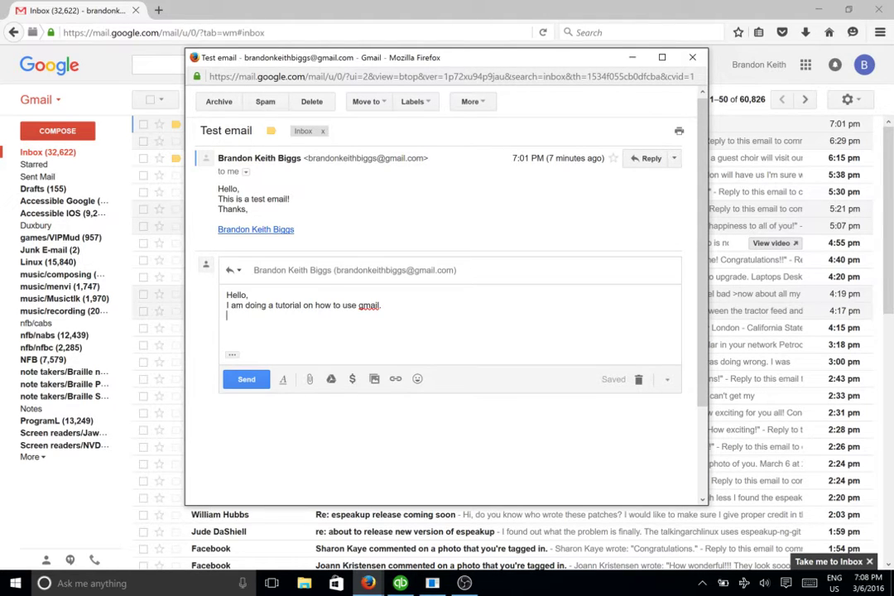
pyautogui.hotkey('ctrl', 'Return')
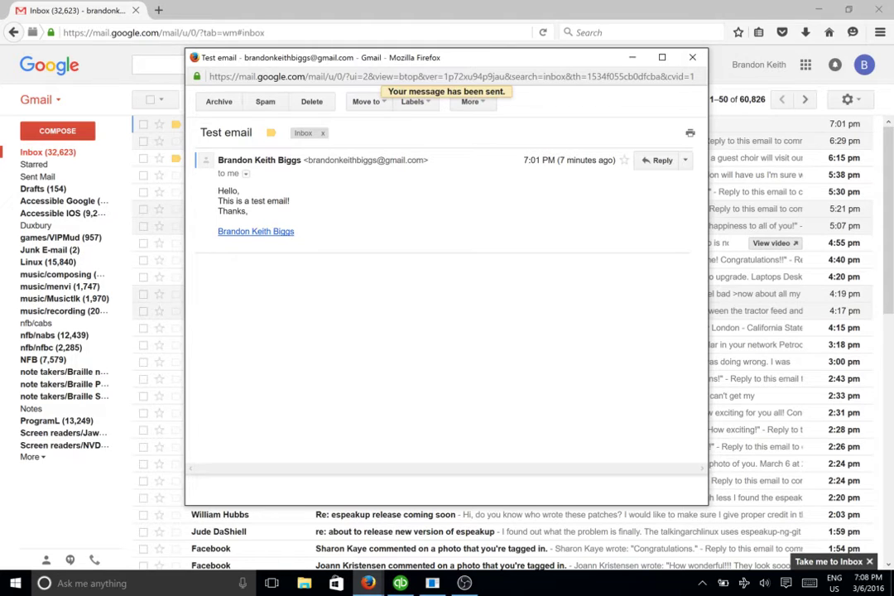
pyautogui.hotkey('alt', 'F4')
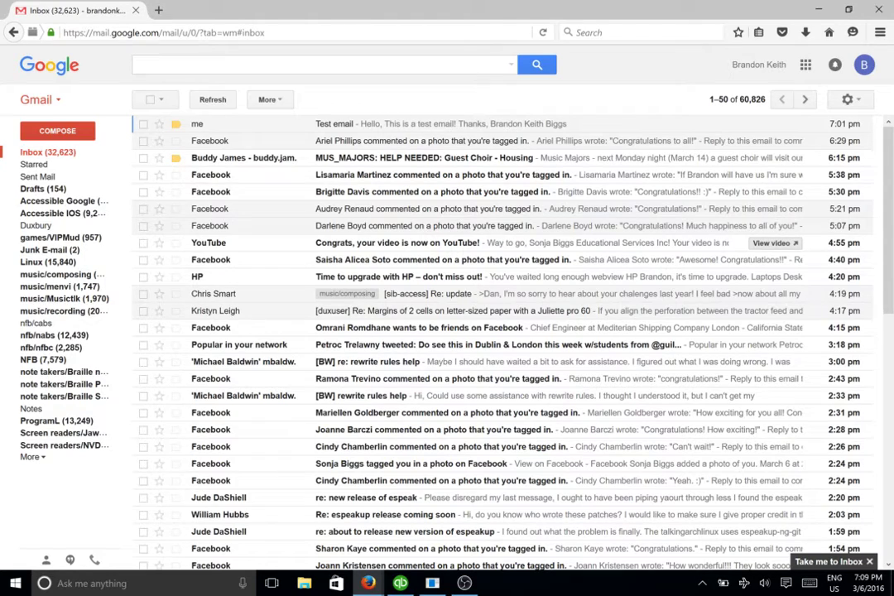
# Go through the mail folder links from Compose to the labels and reload the Inbox folder
pyautogui.press('Tab')
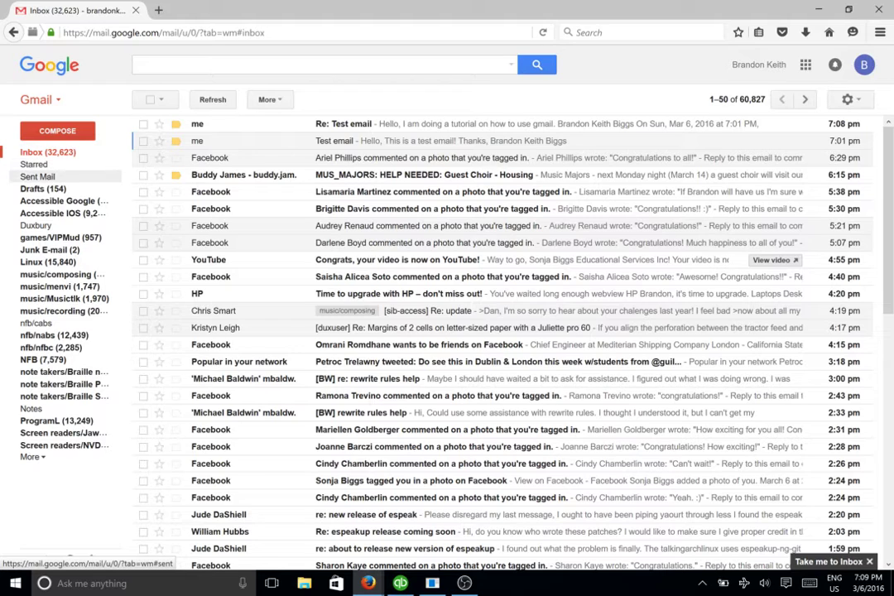
pyautogui.press('Tab')
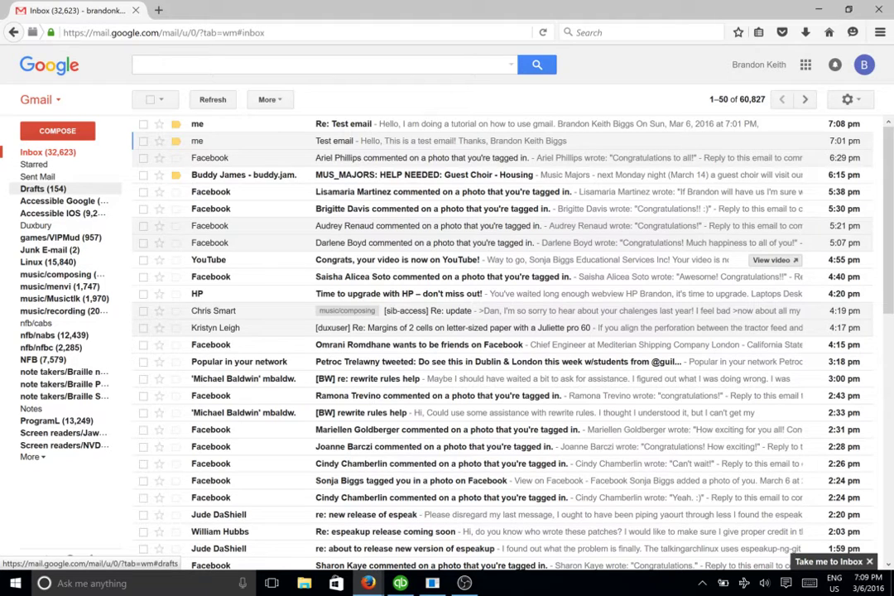
pyautogui.press('Tab')
pyautogui.hotkey('shift', 'Tab')
pyautogui.hotkey('shift', 'Tab')
pyautogui.hotkey('shift', 'Tab')
pyautogui.hotkey('shift', 'Tab')
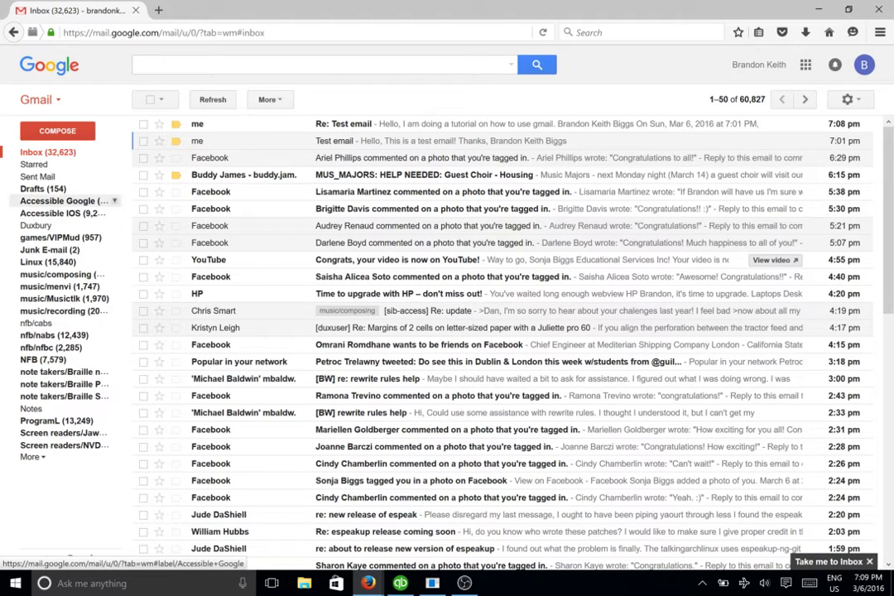
pyautogui.hotkey('shift', 'Tab')
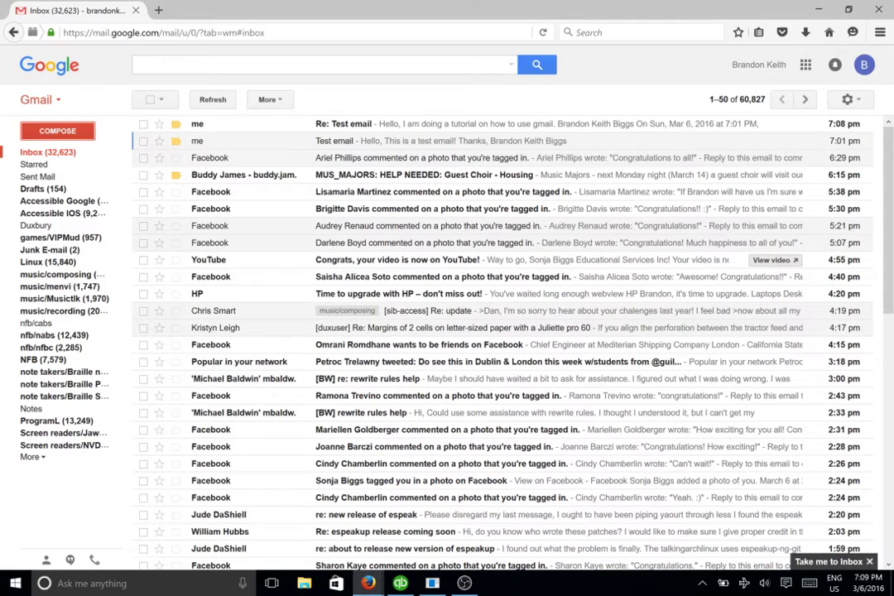
pyautogui.press('Tab')
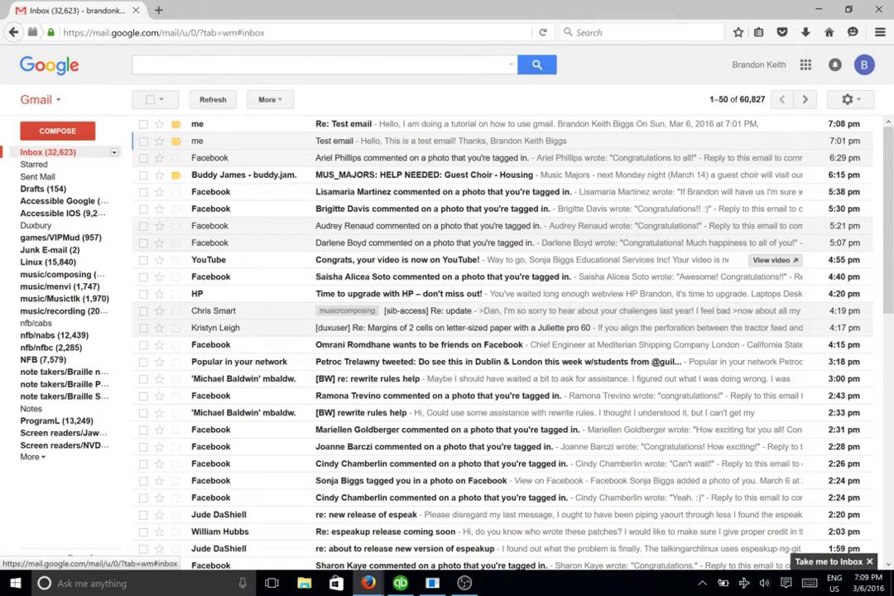
pyautogui.press('Return')
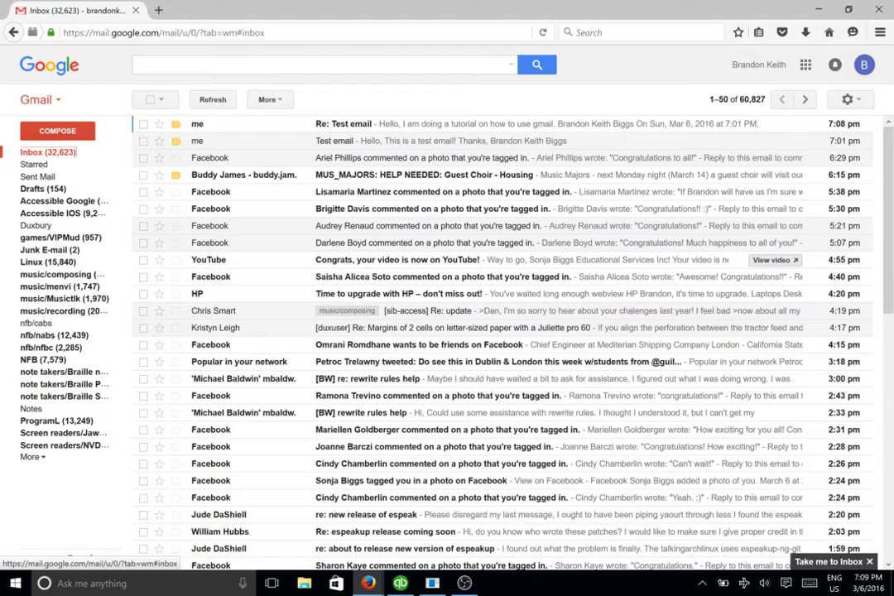
# Open the Sent Mail folder to view the sent messages and return to the Inbox
pyautogui.press('Tab')
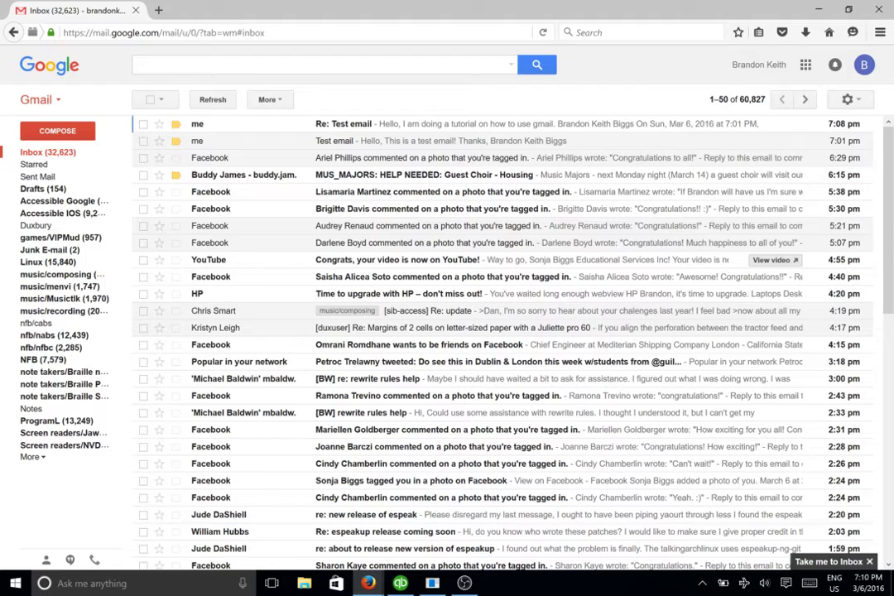
pyautogui.press('Tab')
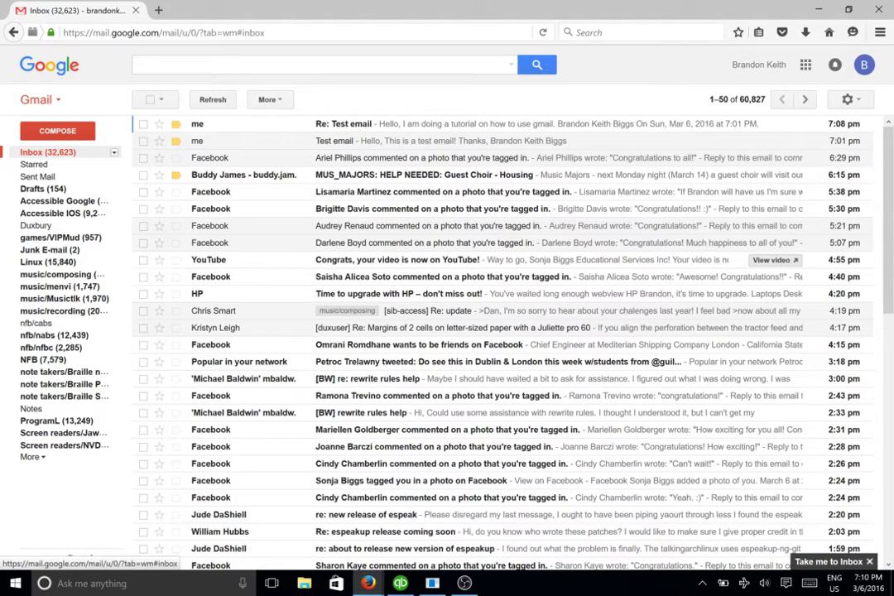
pyautogui.press('Tab')
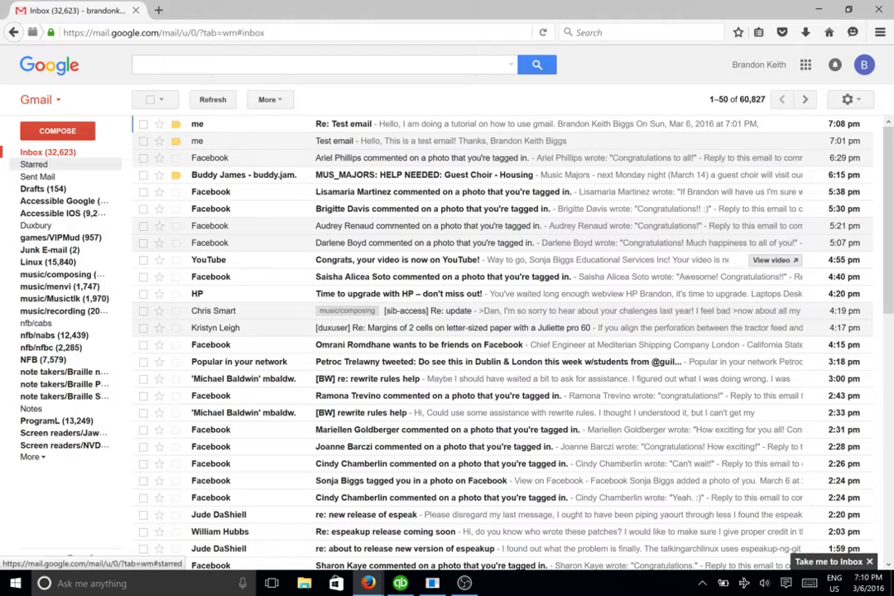
pyautogui.press('Tab')
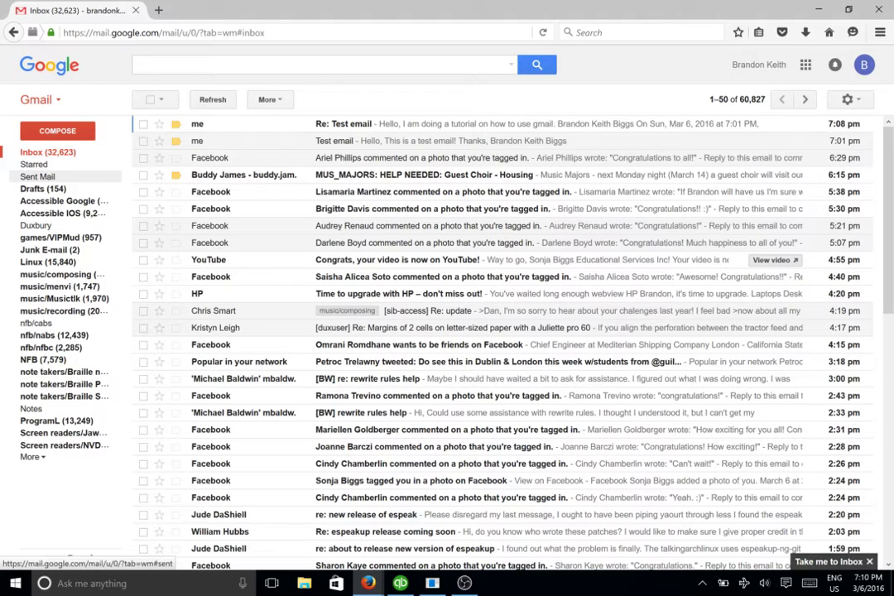
pyautogui.press('Return')
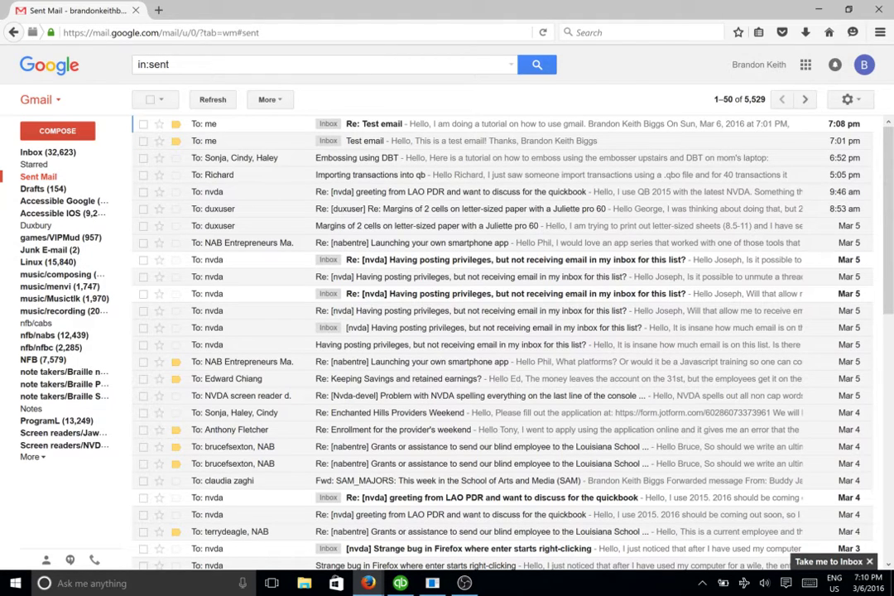
pyautogui.click(47, 152)
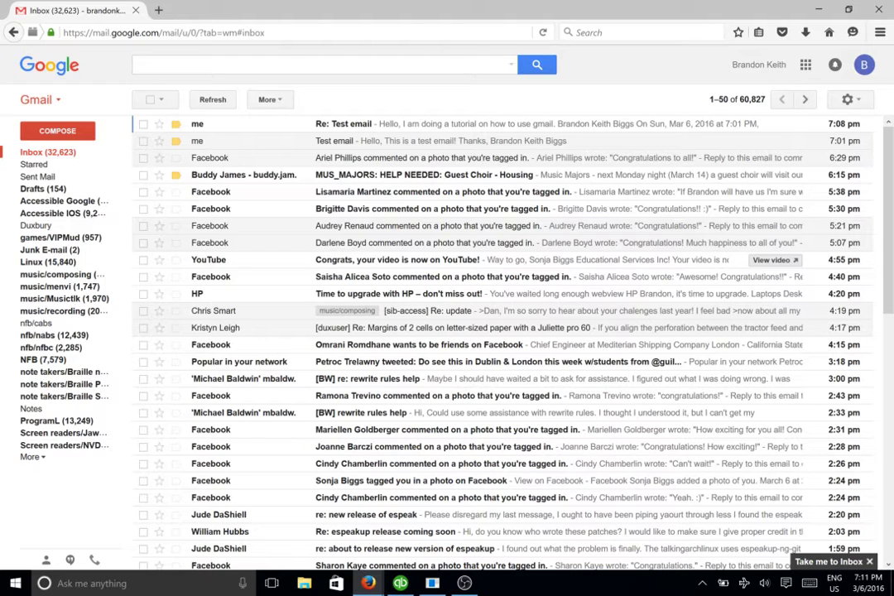
# Compose a new message and add the account owner's own Gmail contact as the recipient
pyautogui.press('Tab')
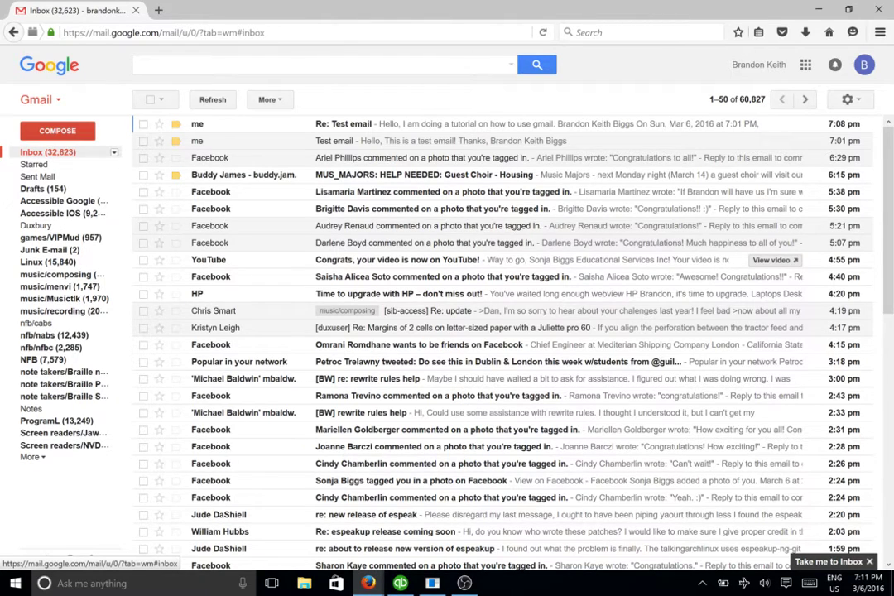
pyautogui.hotkey('shift', 'Tab')
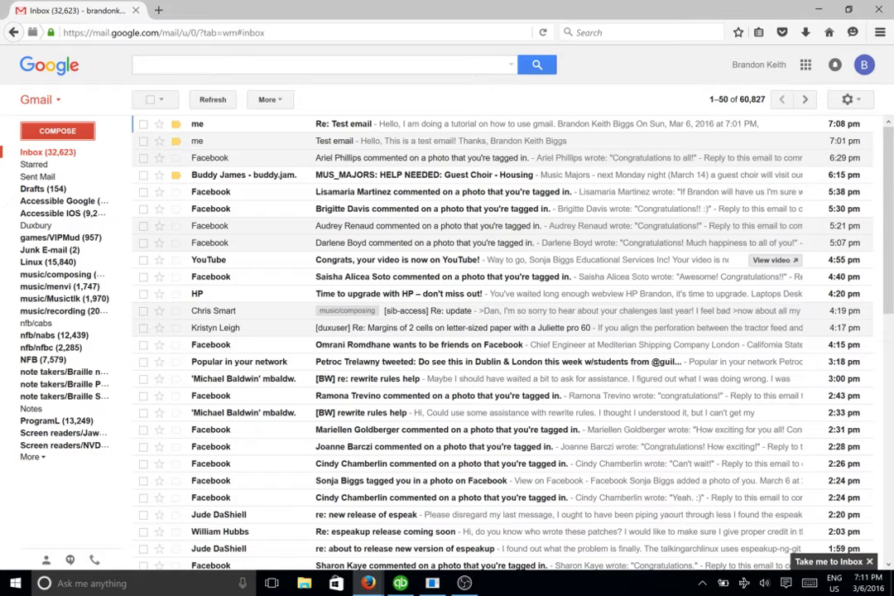
pyautogui.press('Return')
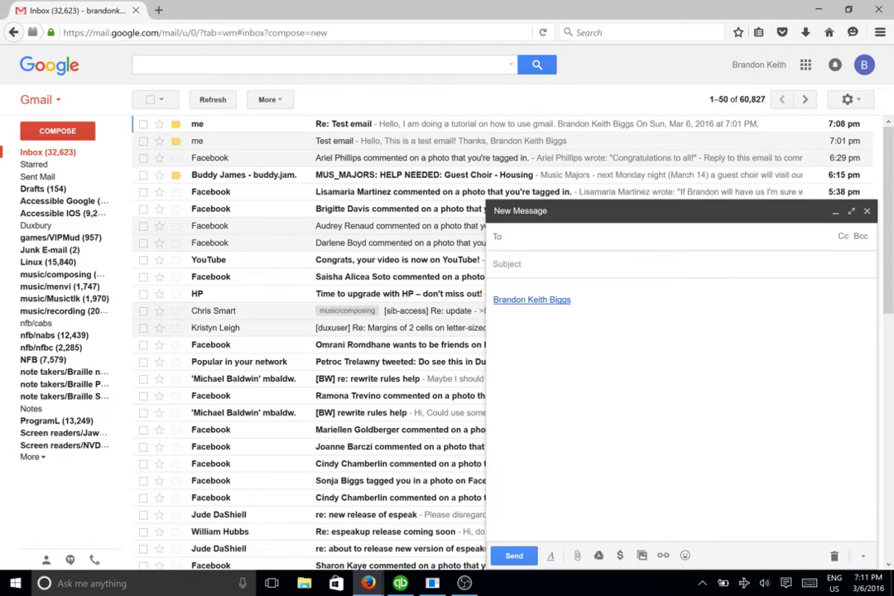
pyautogui.write('B')
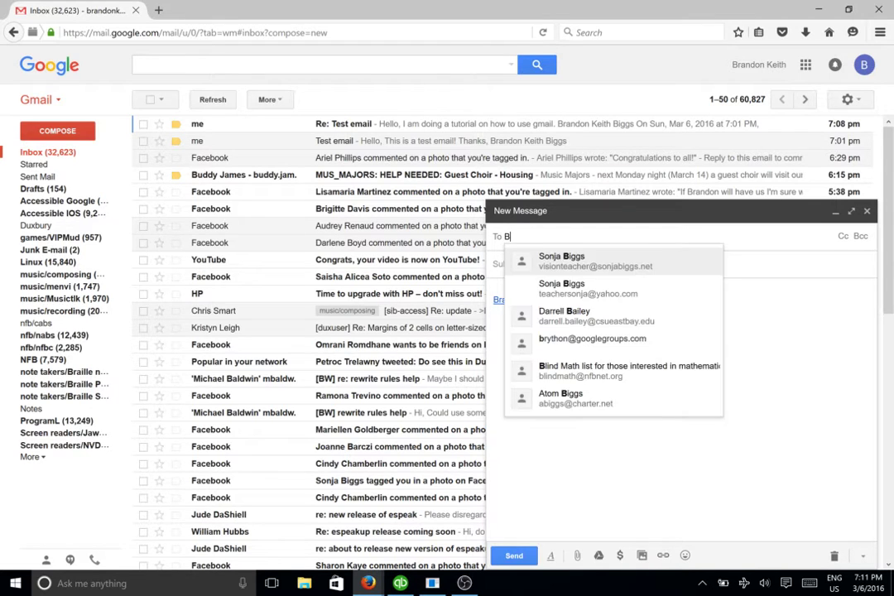
pyautogui.write('randon')
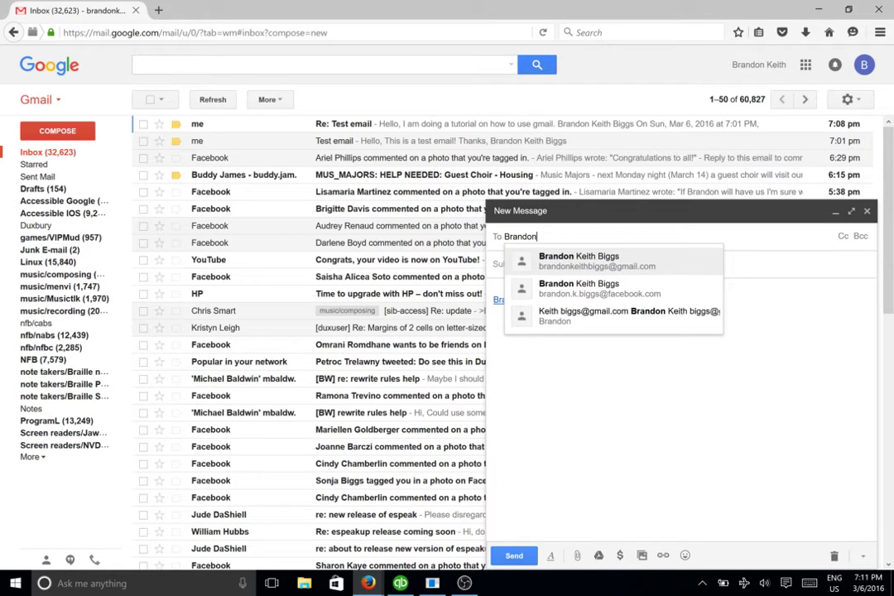
pyautogui.press('Return')
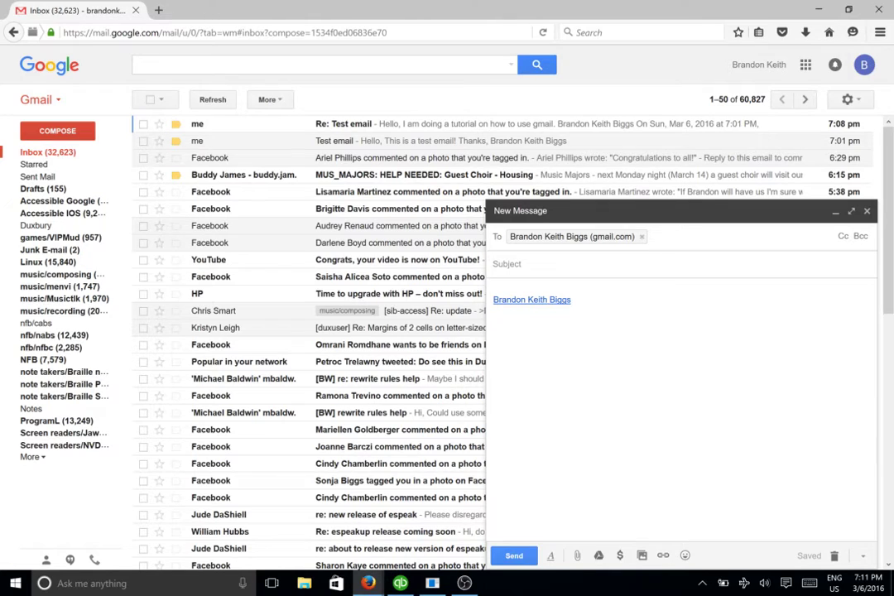
pyautogui.press('Tab')
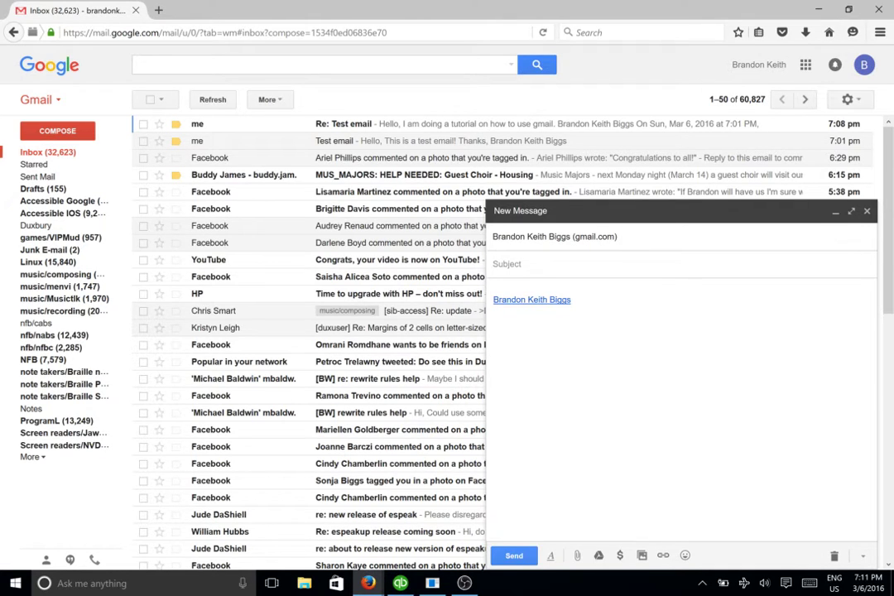
# Enter the subject "This is another test" and the body "I am composing a new message.", and send the message
pyautogui.write('This is another test')
pyautogui.press('Tab')
pyautogui.write('I a')
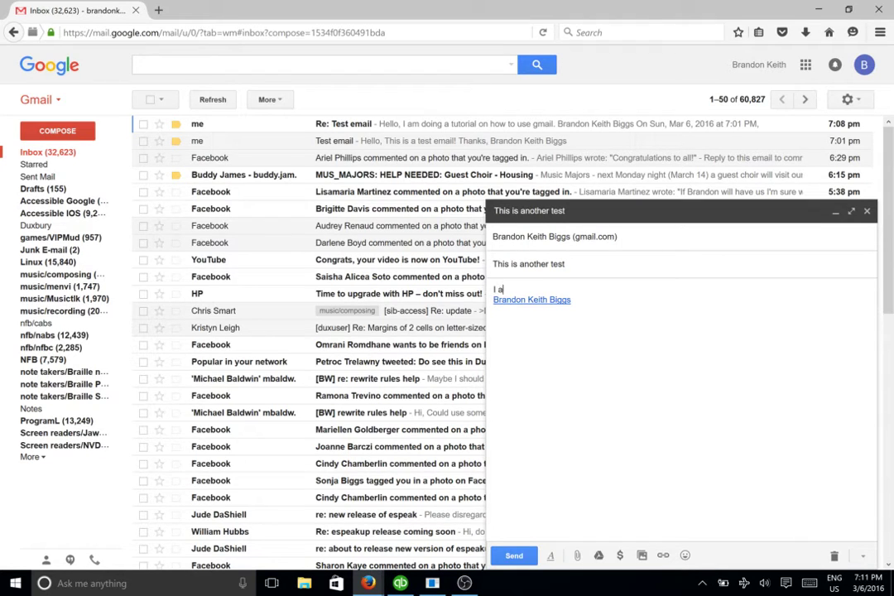
pyautogui.write('m composing a new message')
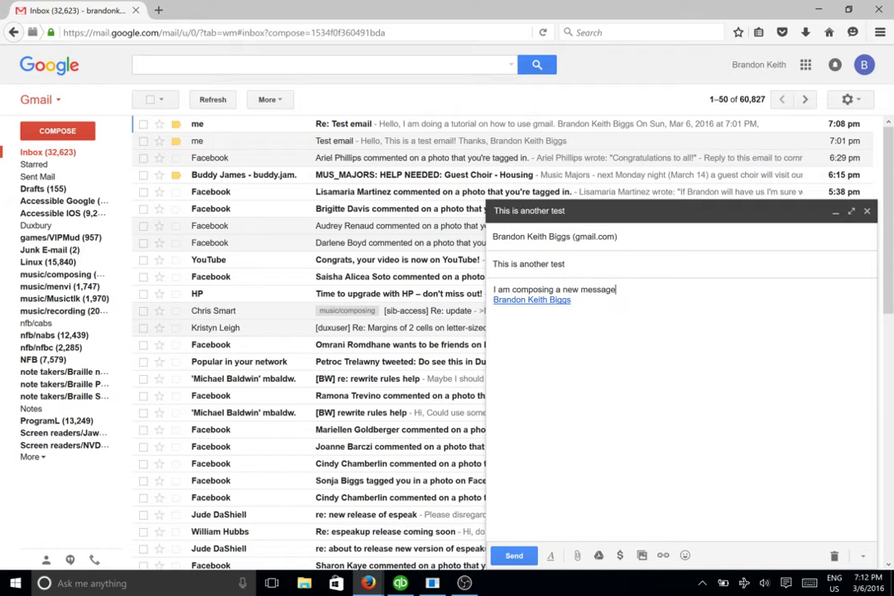
pyautogui.write('.')
pyautogui.press('Return')
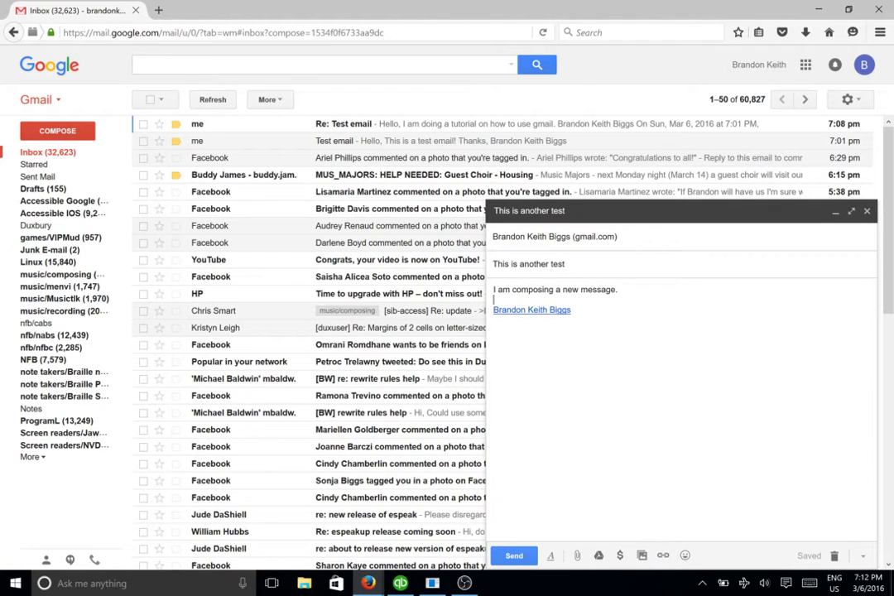
pyautogui.hotkey('ctrl', 'Return')
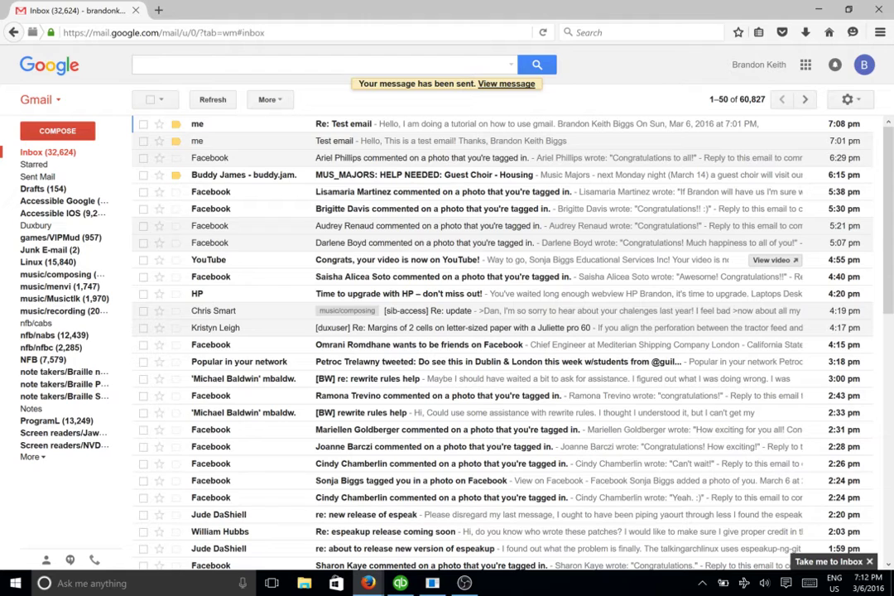
# Open the "Re: Test email" message in a separate window to read it, and close that window
pyautogui.press('j')
pyautogui.press('k')
pyautogui.hotkey('shift', 'Return')
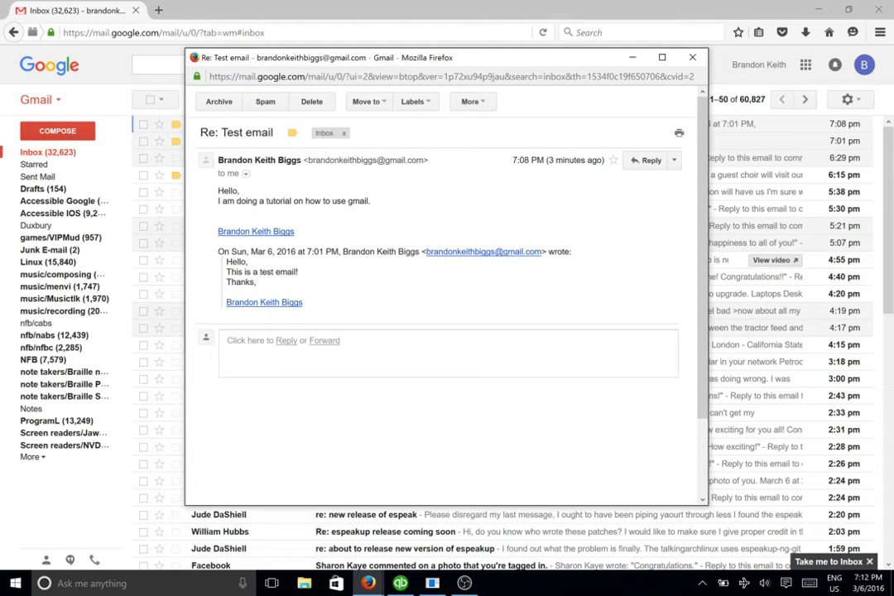
pyautogui.hotkey('ctrl', 'w')
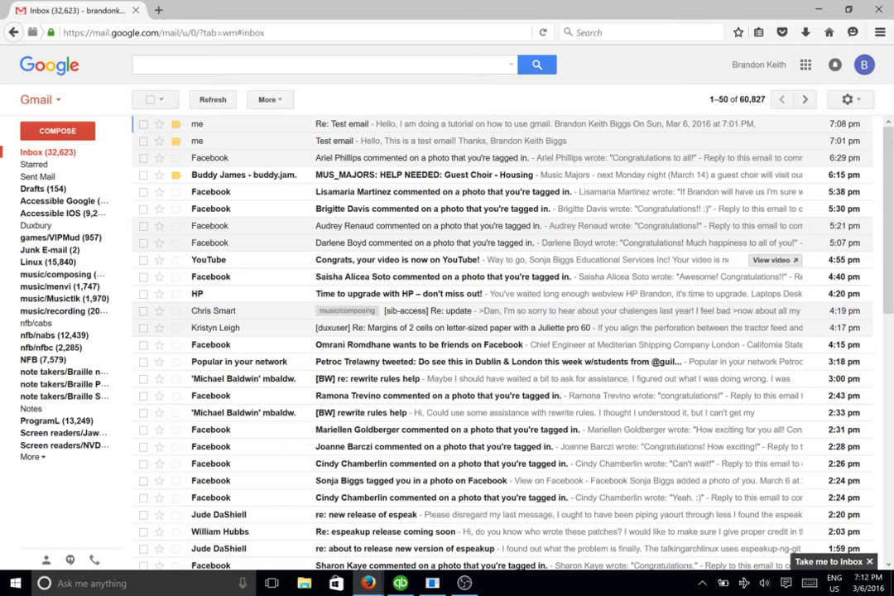
# Display the list of Gmail keyboard shortcuts and close it again
pyautogui.hotkey('shift', '/')
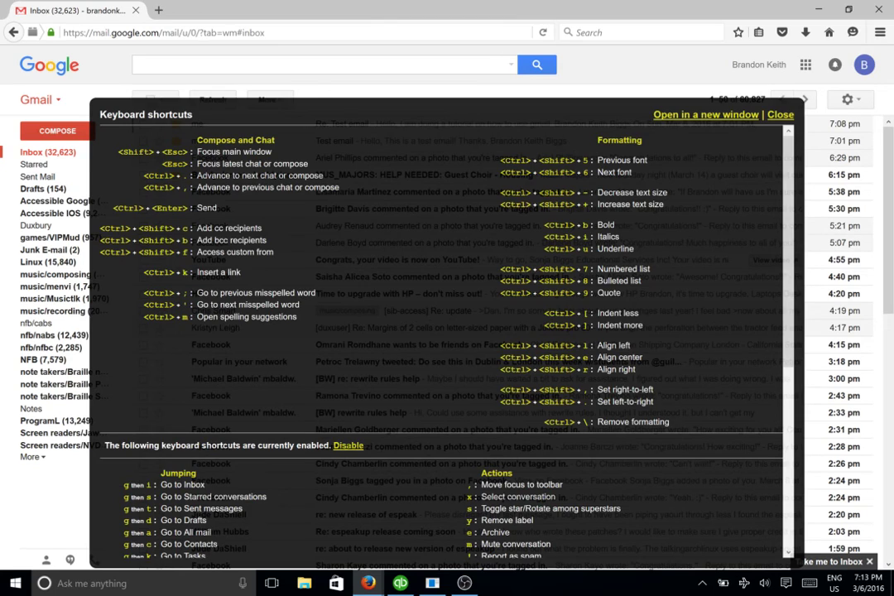
pyautogui.press('Escape')
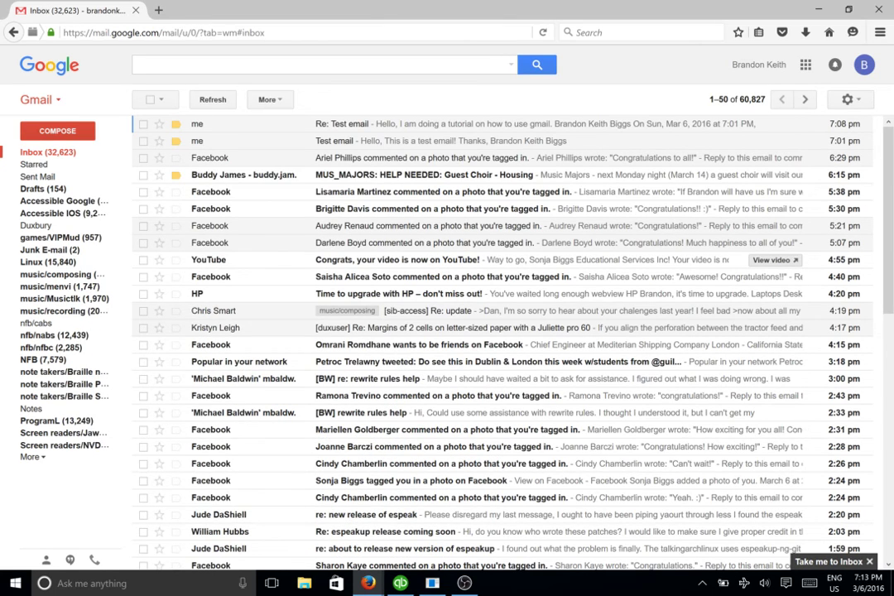
# Open the advanced mail search options, go through the From, To and Subject fields, and return to the inbox message list without searching
pyautogui.press('/')
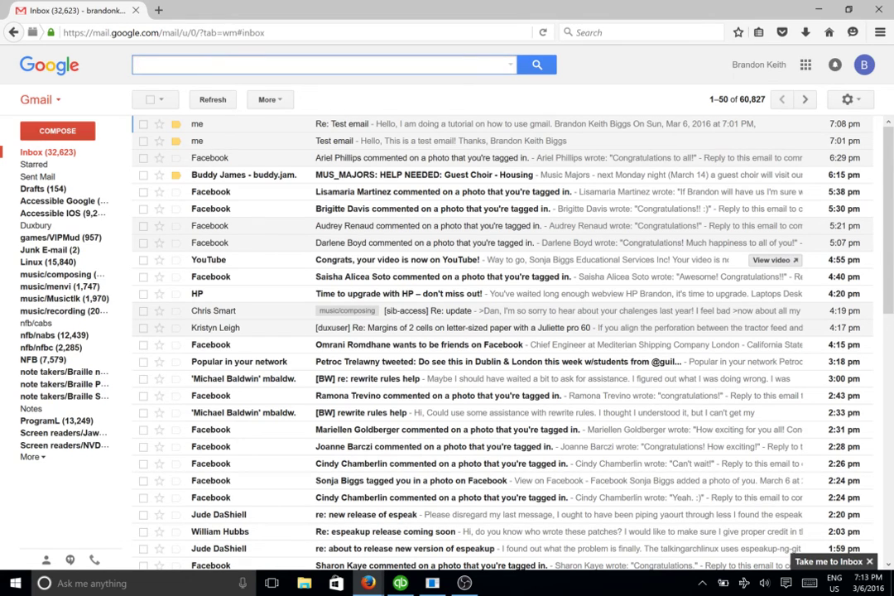
pyautogui.press('Tab')
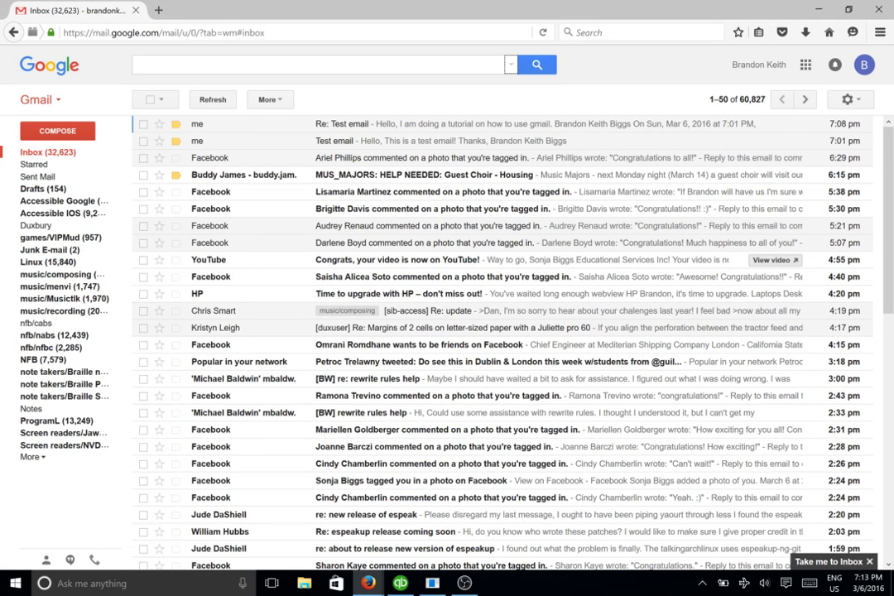
pyautogui.press('Return')
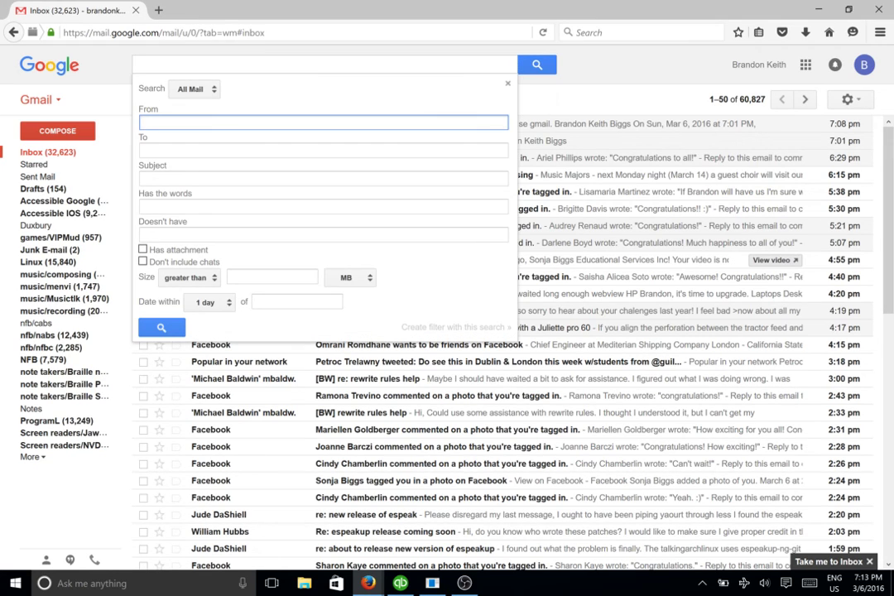
pyautogui.press('Tab')
pyautogui.press('Tab')
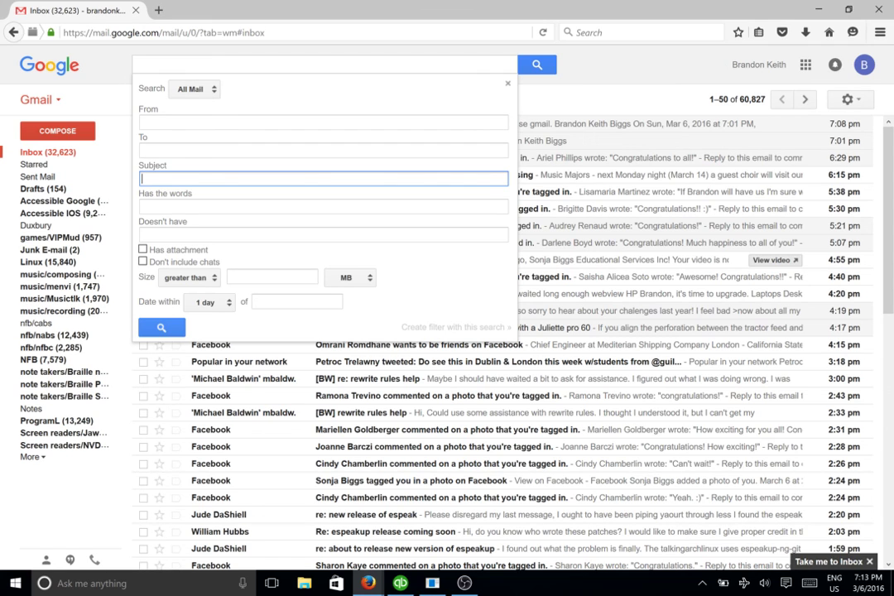
pyautogui.press('Escape')
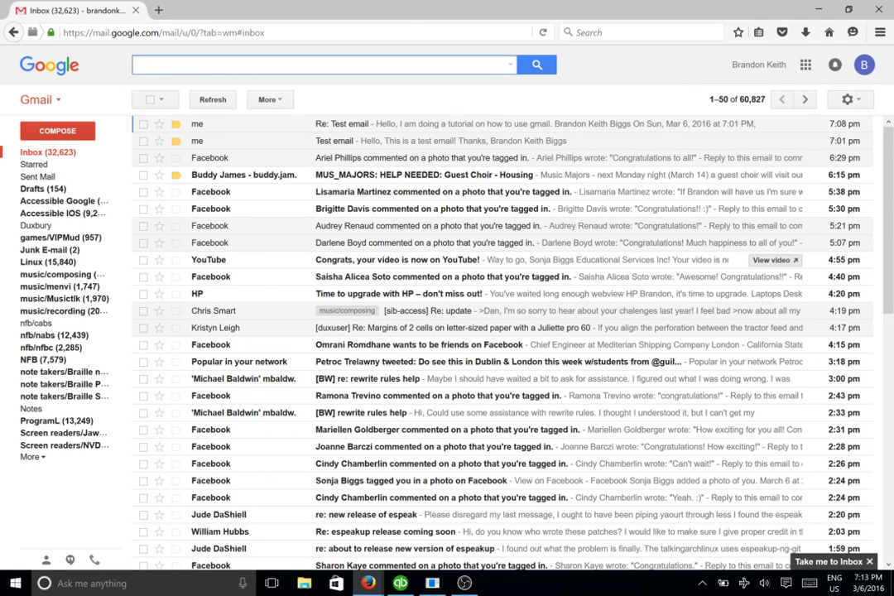
pyautogui.press('Tab')
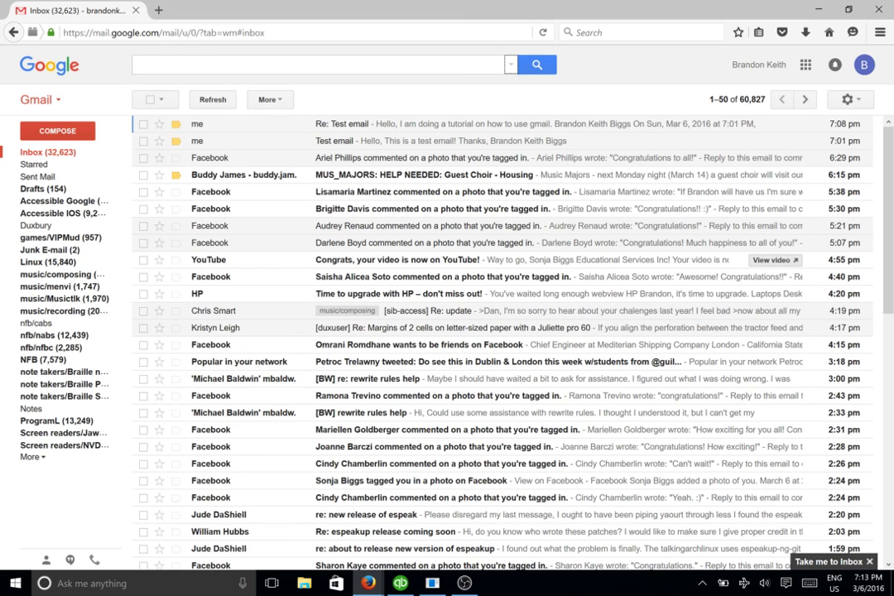
pyautogui.press('j')
pyautogui.press('k')
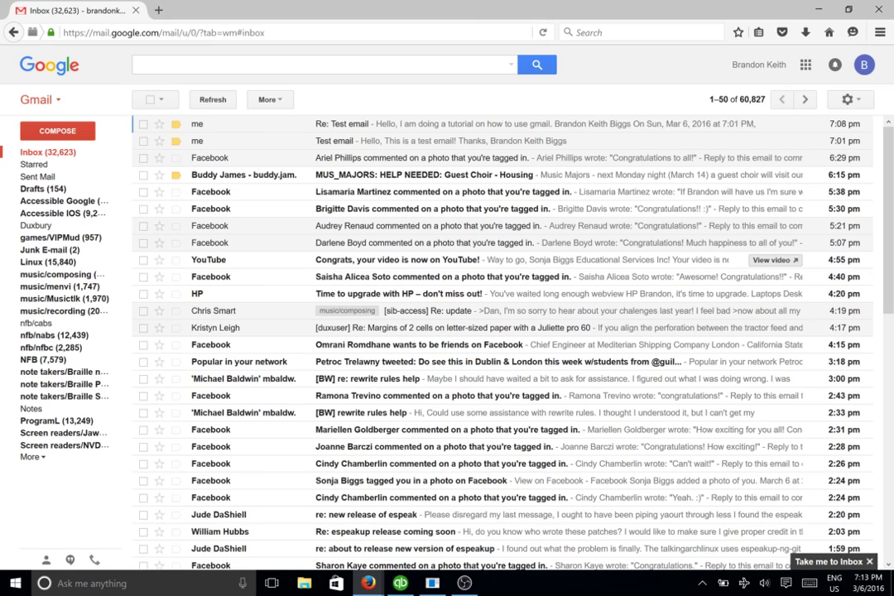